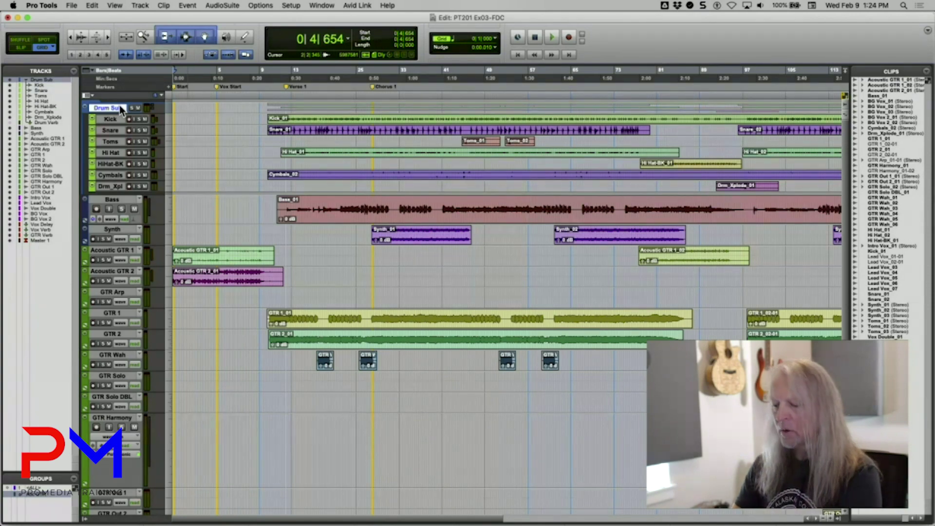
In the Mix window, select the GTR Harmony track and set up a new track from Avid's Delay track presets.
key("super+equal")
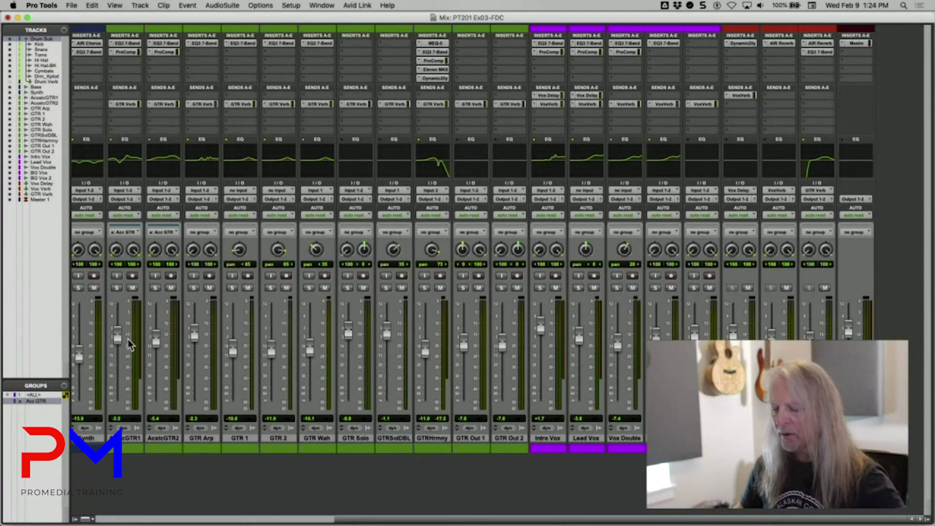
left_click(433, 438)
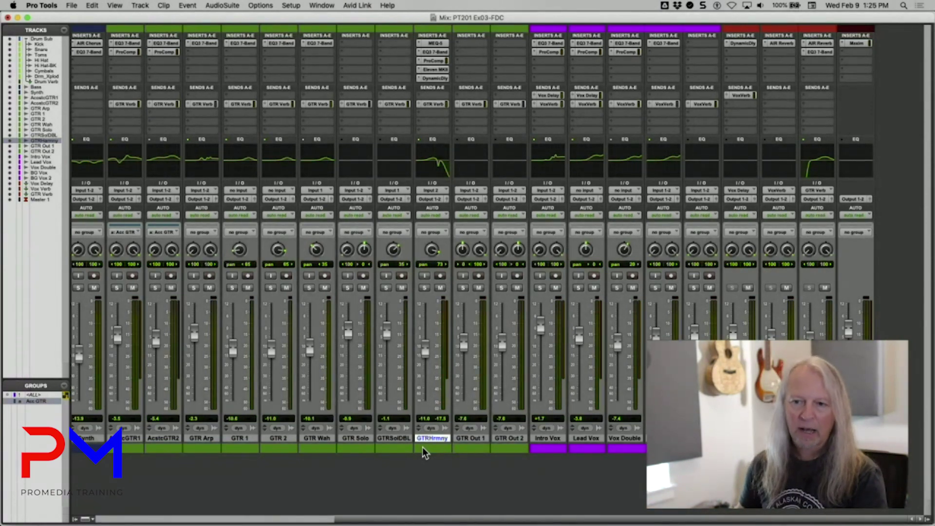
key("shift+super+n")
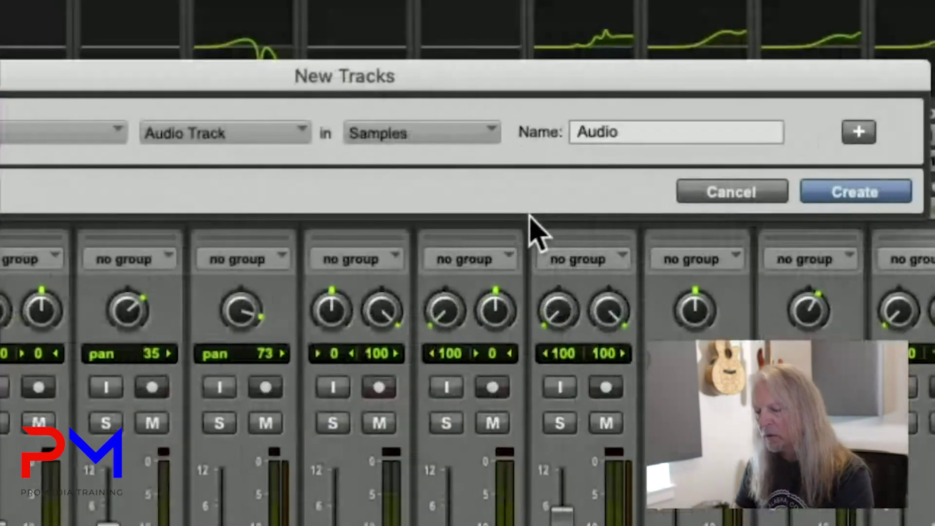
left_click(246, 137)
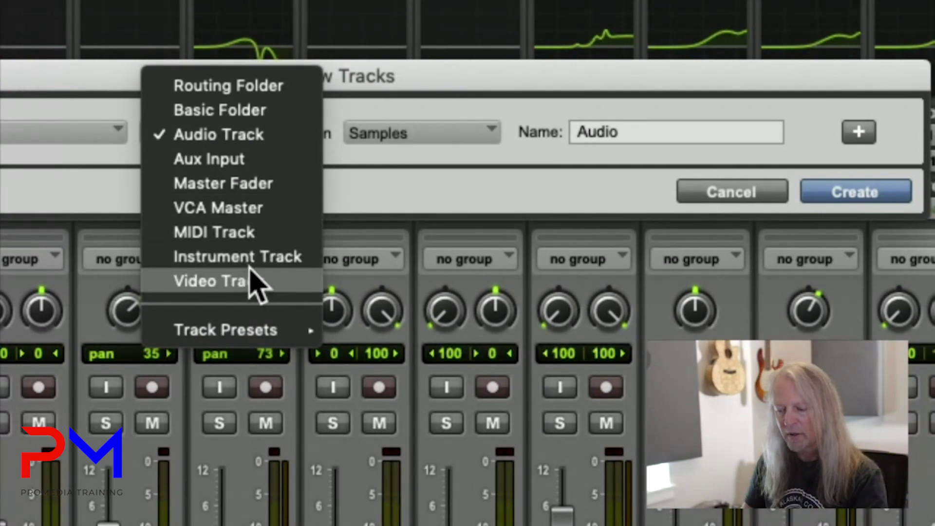
mouse_move(245, 328)
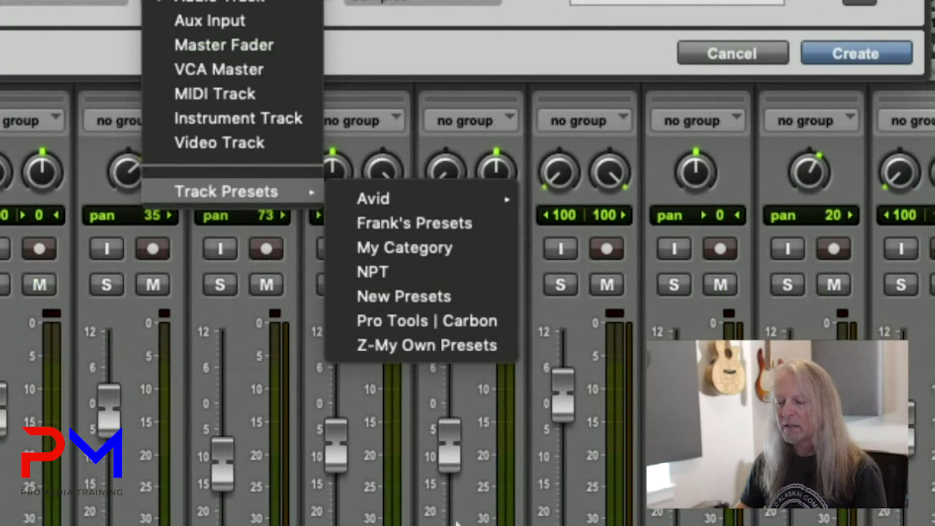
mouse_move(455, 197)
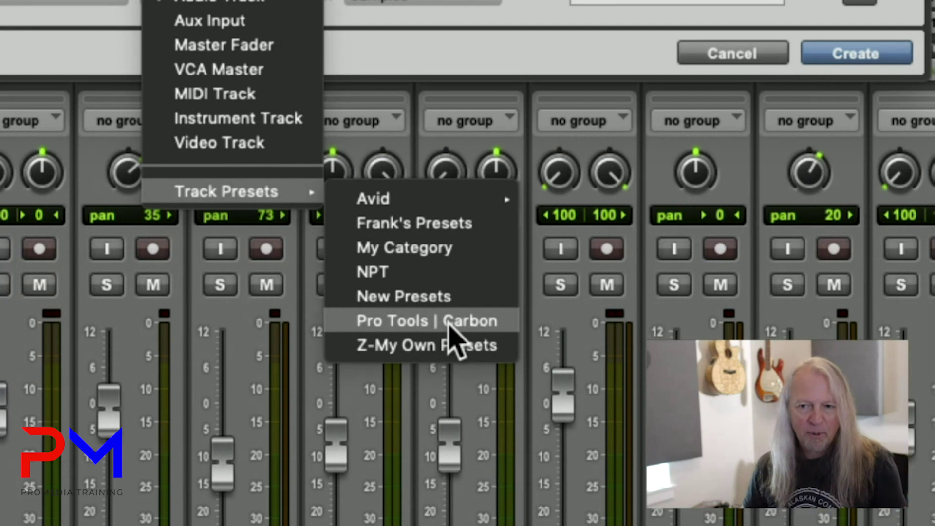
mouse_move(426, 200)
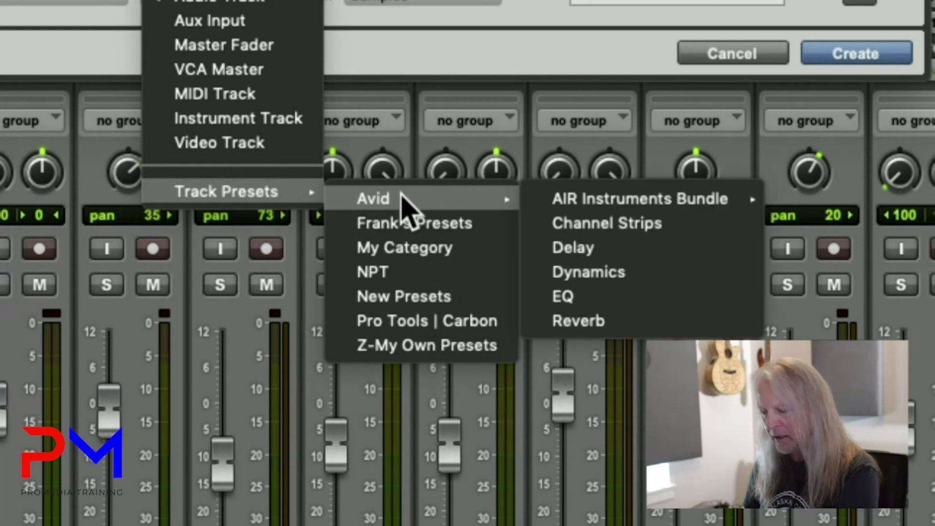
mouse_move(696, 210)
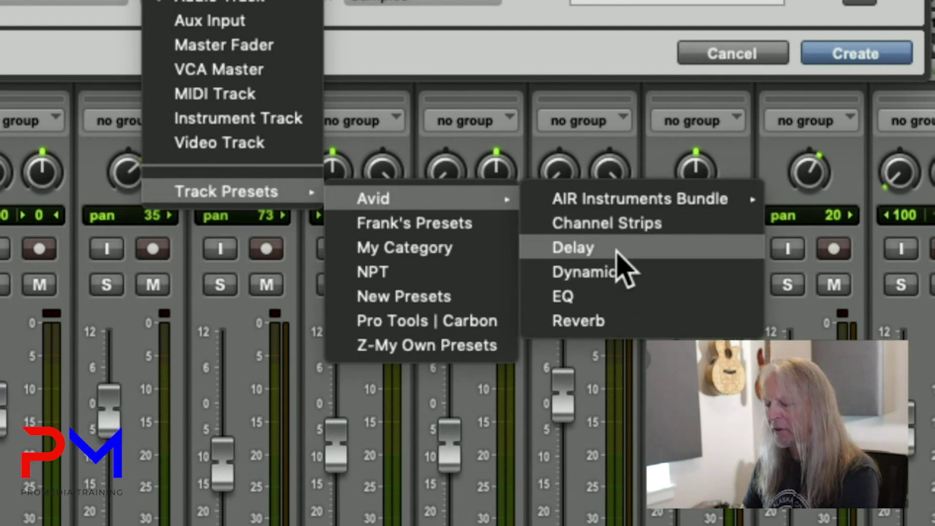
left_click(617, 252)
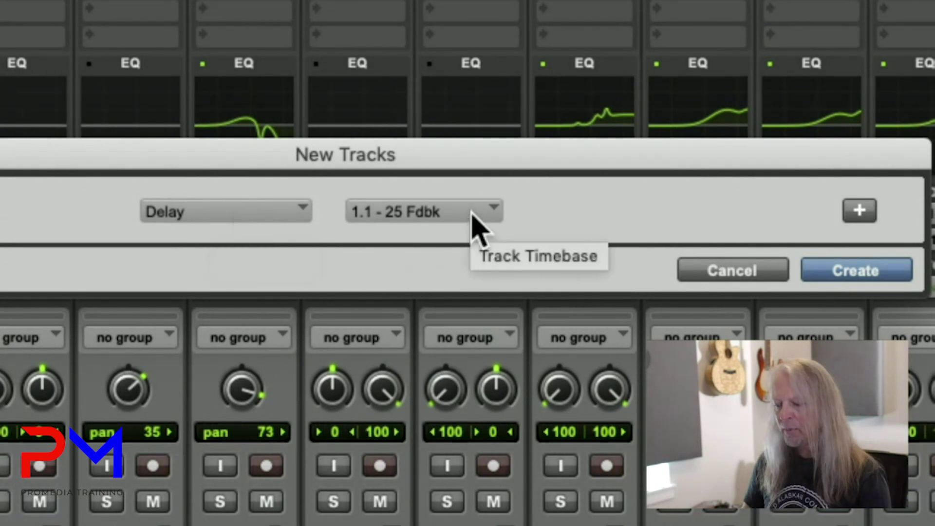
Create the new track from the 1.4 - 25 Fdbk delay preset and check its Mod Delay III plug-in settings.
left_click(480, 229)
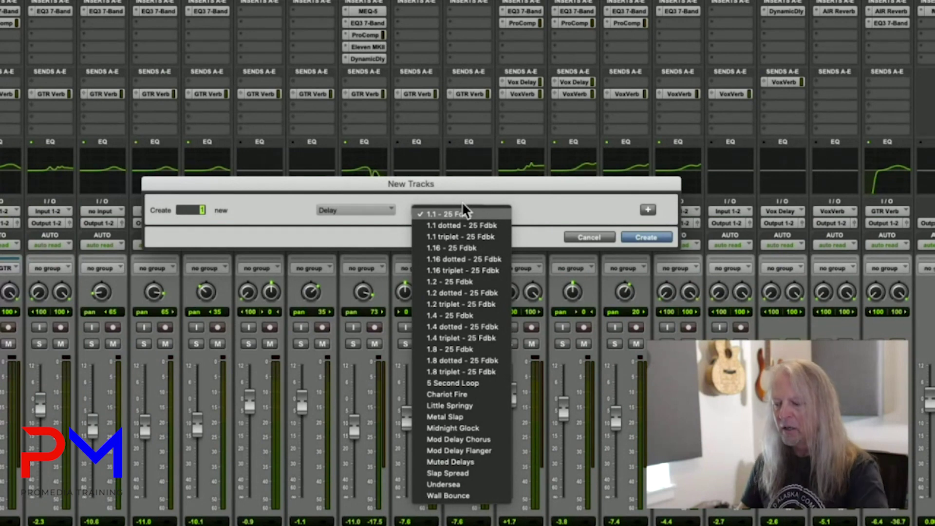
left_click(463, 211)
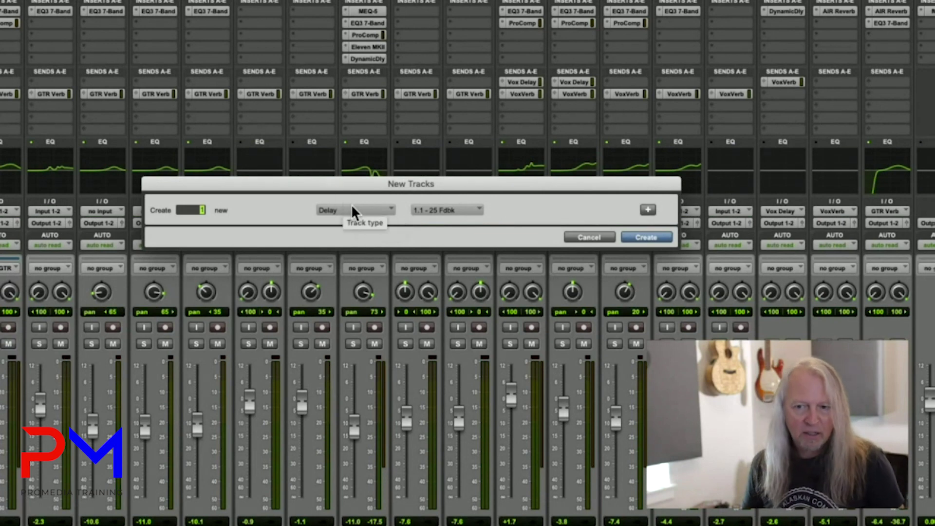
left_click(462, 210)
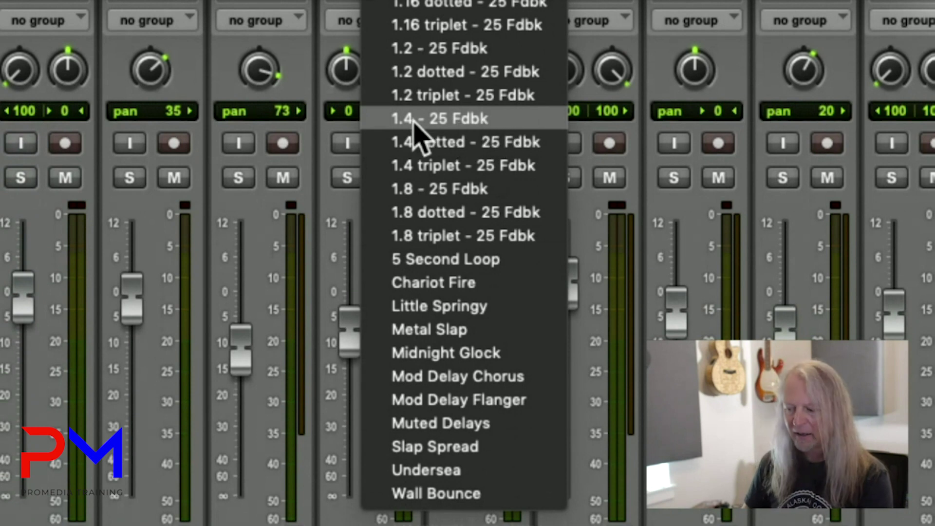
left_click(463, 122)
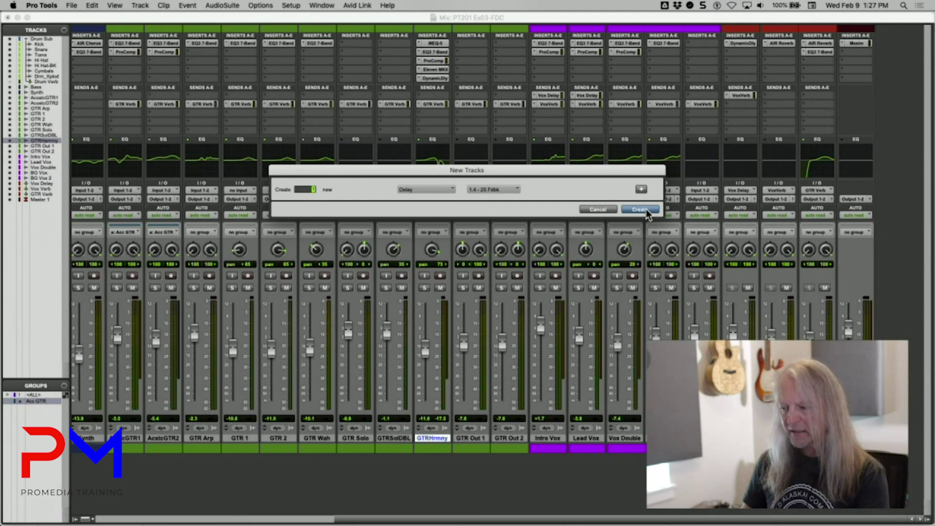
left_click(646, 209)
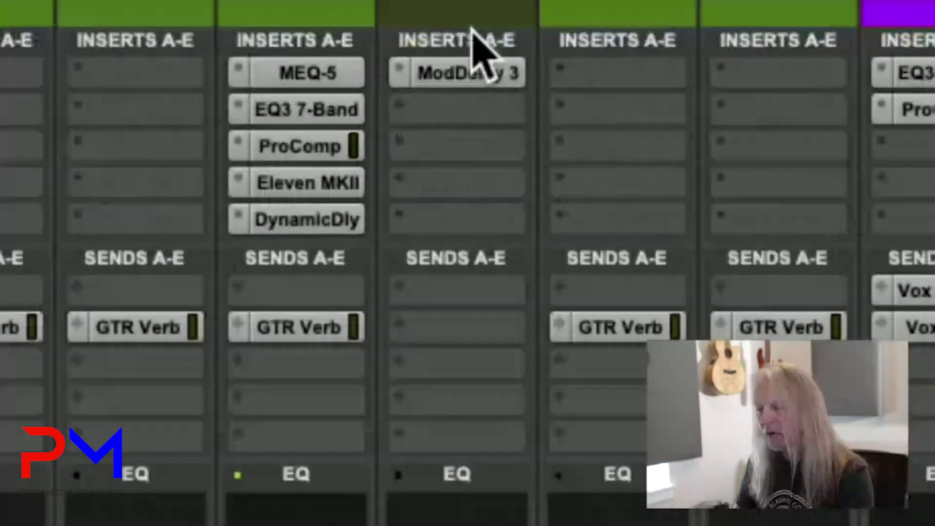
left_click(462, 74)
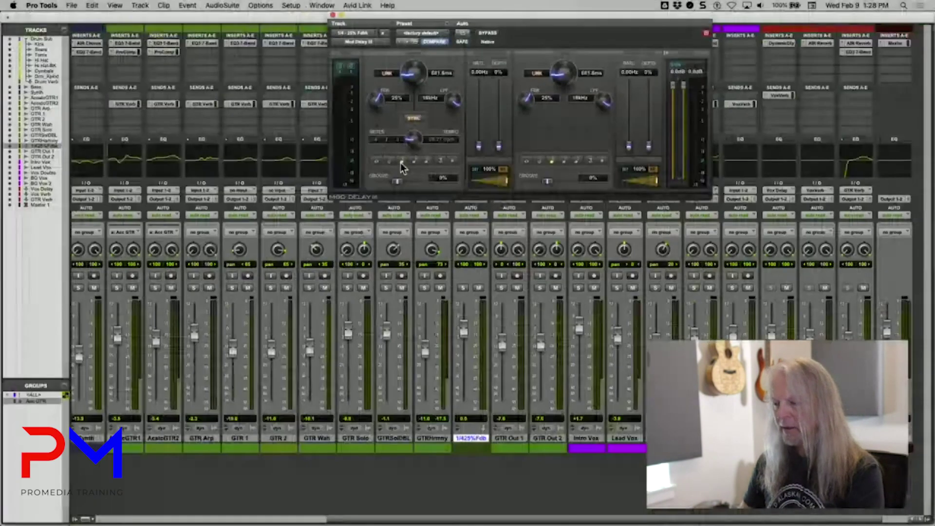
left_click(333, 16)
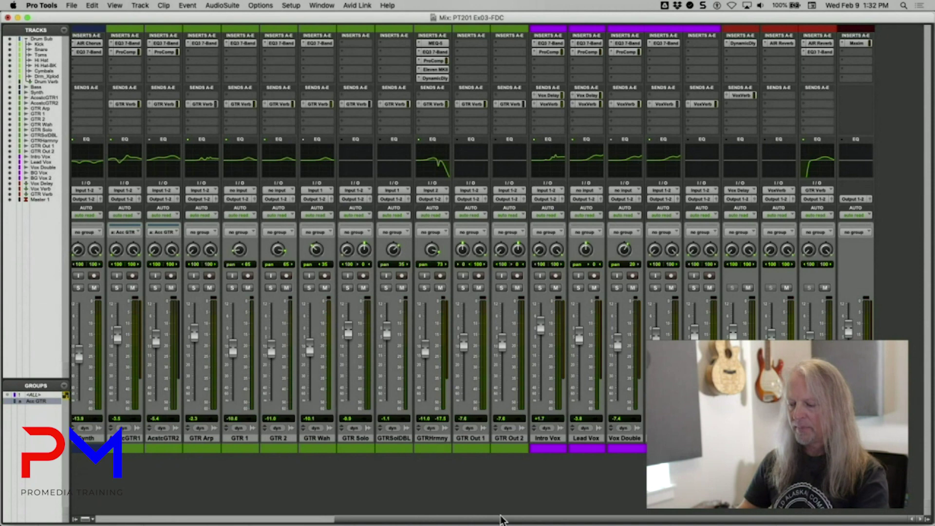
Start saving GTR Harmony as a track preset, naming a new category with the owner's first name followed by "'s 201 Presets".
left_click(436, 437)
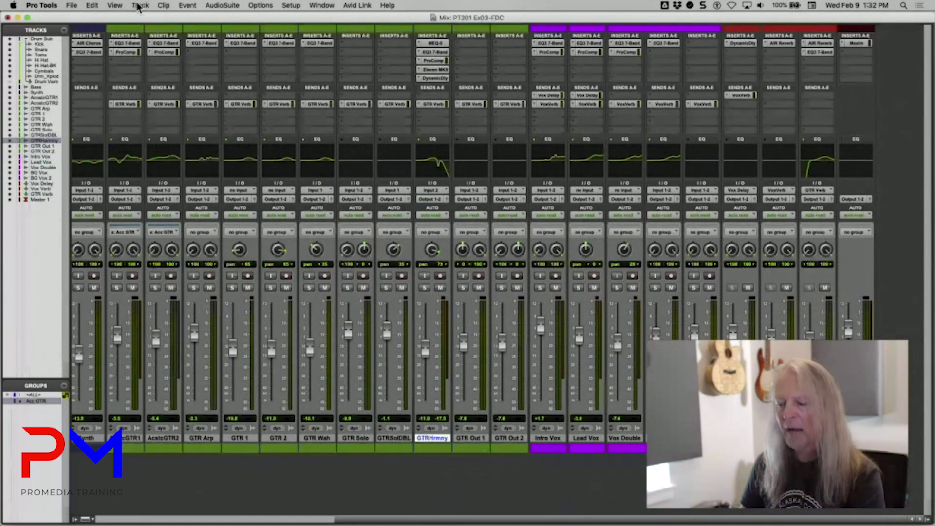
left_click(137, 5)
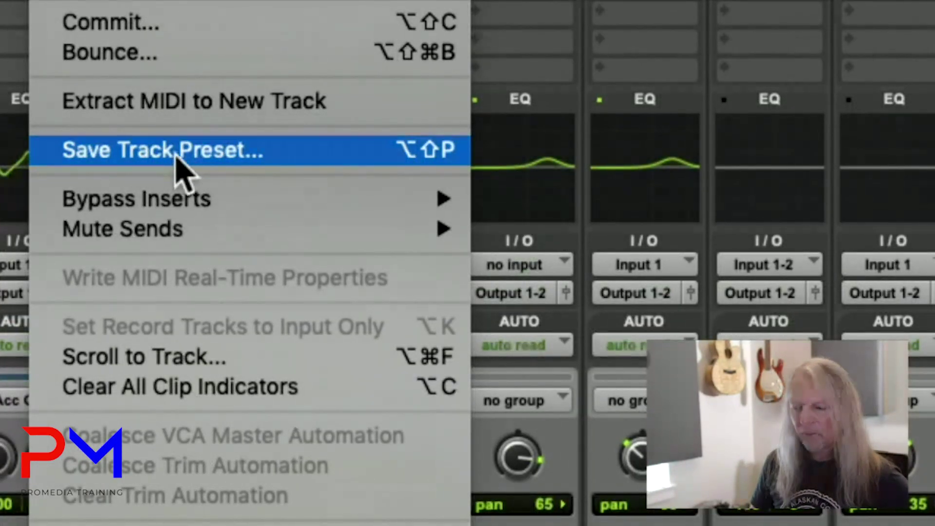
left_click(443, 164)
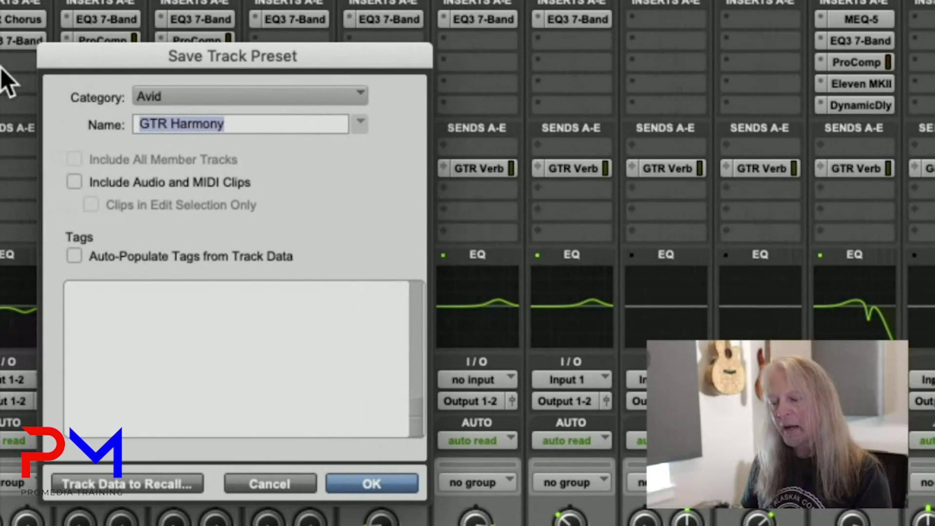
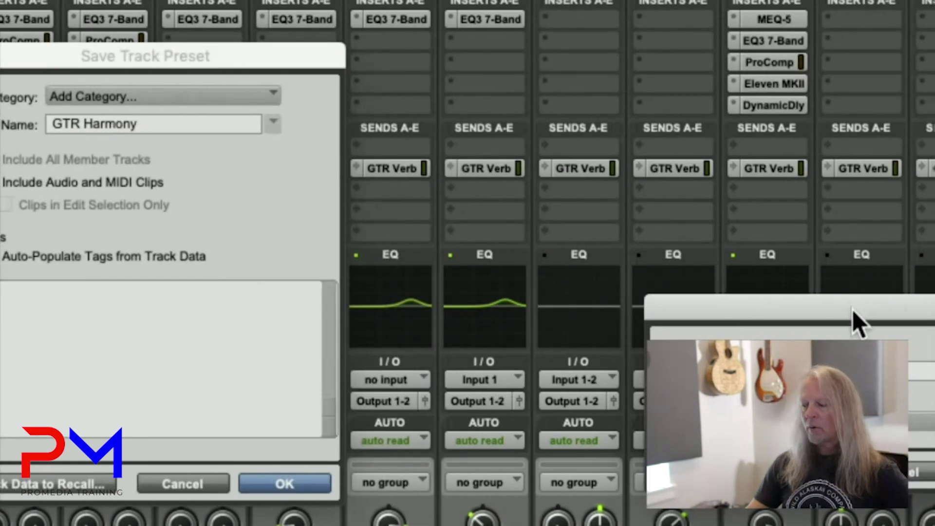
left_click_drag(853, 308, 332, 177)
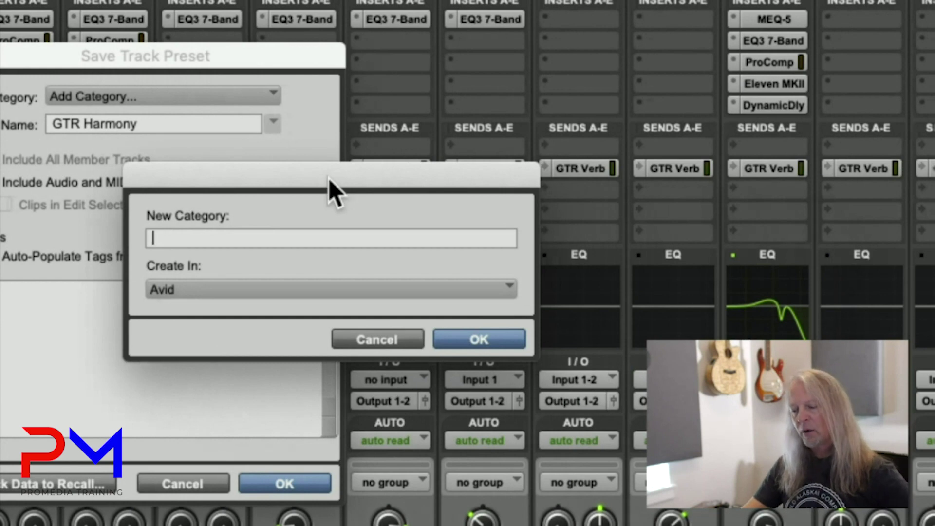
type("Frank")
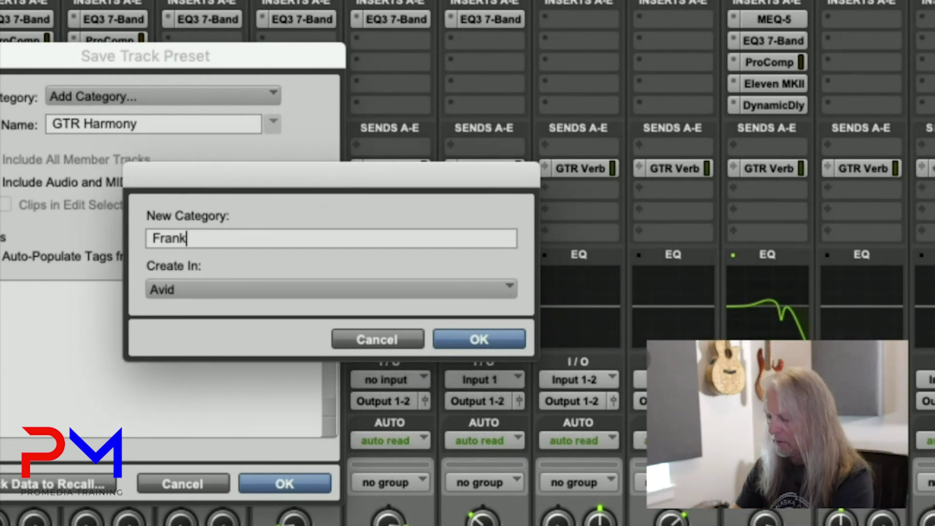
type("'s 201")
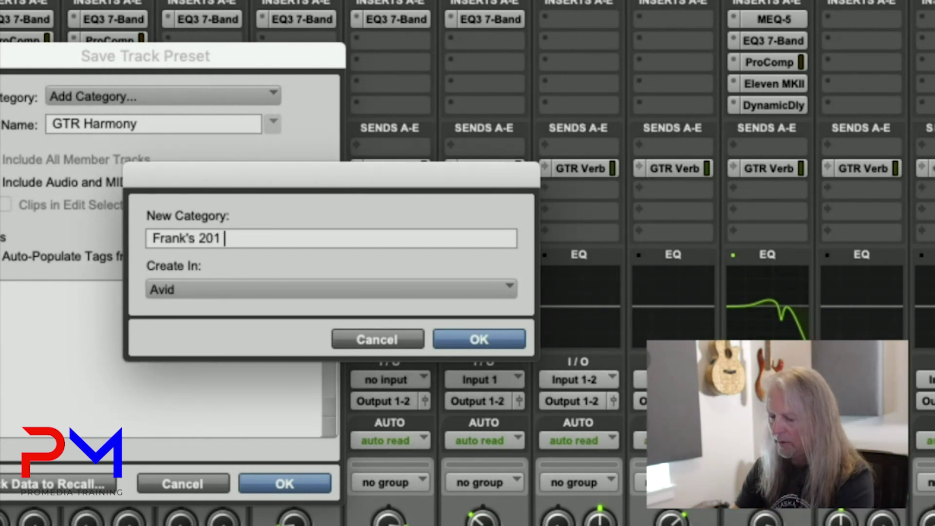
type(" Presets")
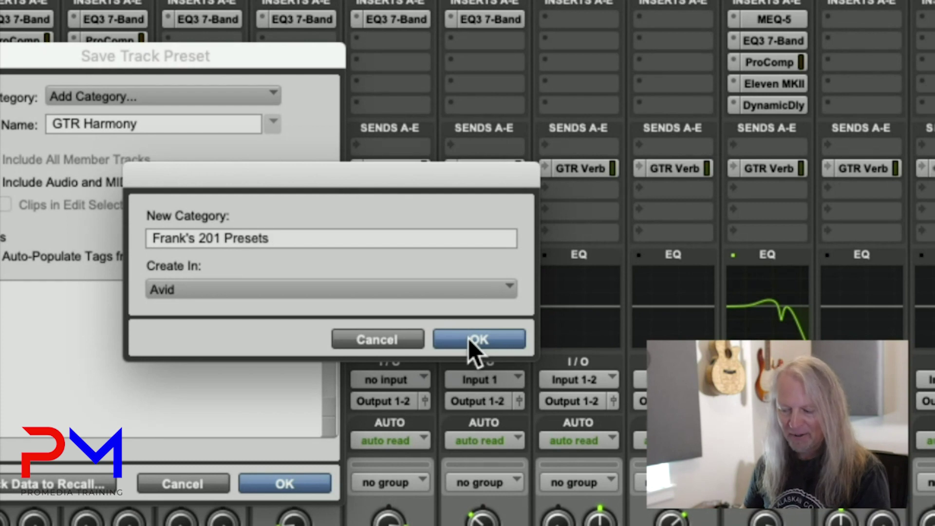
Create the new category directly in the Track Presets root instead of inside Avid.
left_click(200, 291)
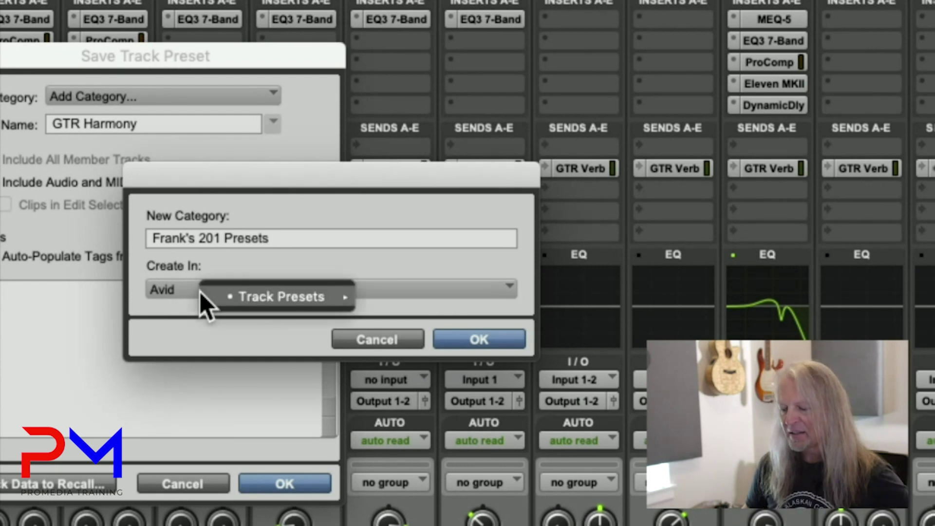
mouse_move(212, 294)
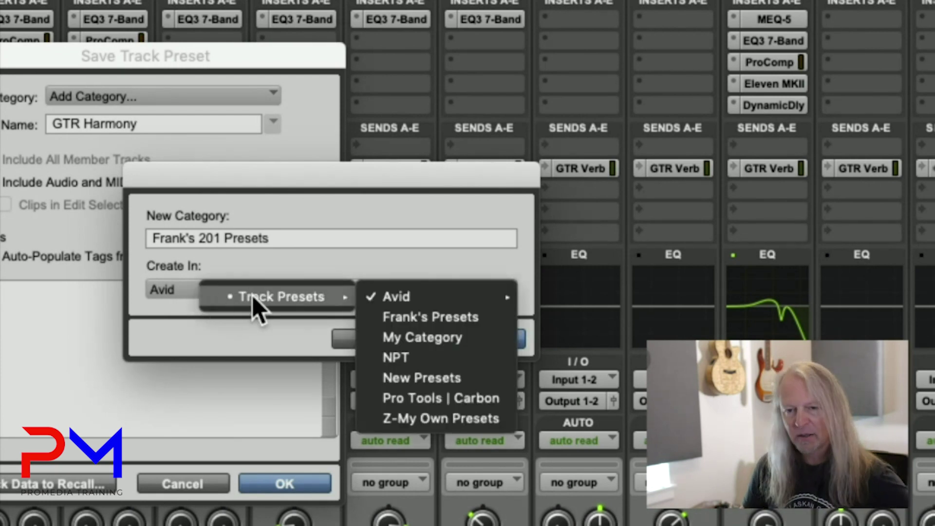
mouse_move(416, 296)
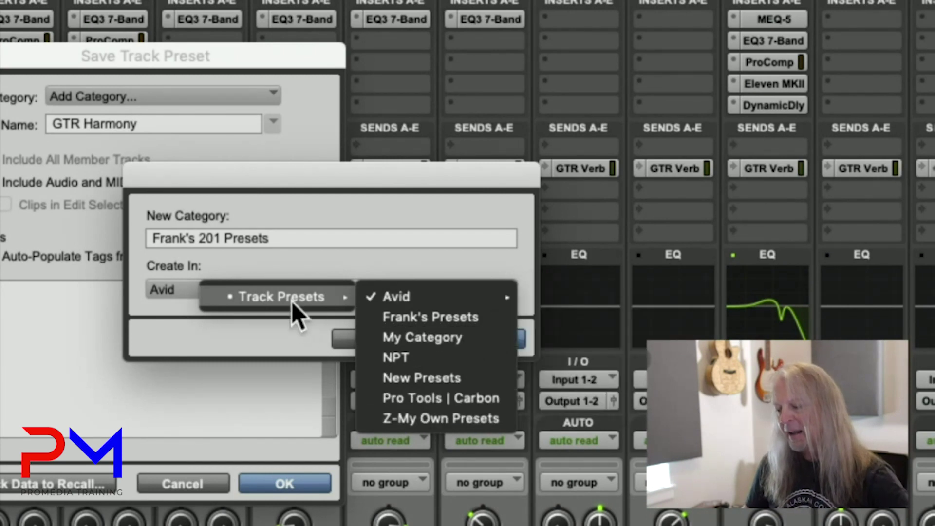
left_click(281, 268)
left_click(259, 291)
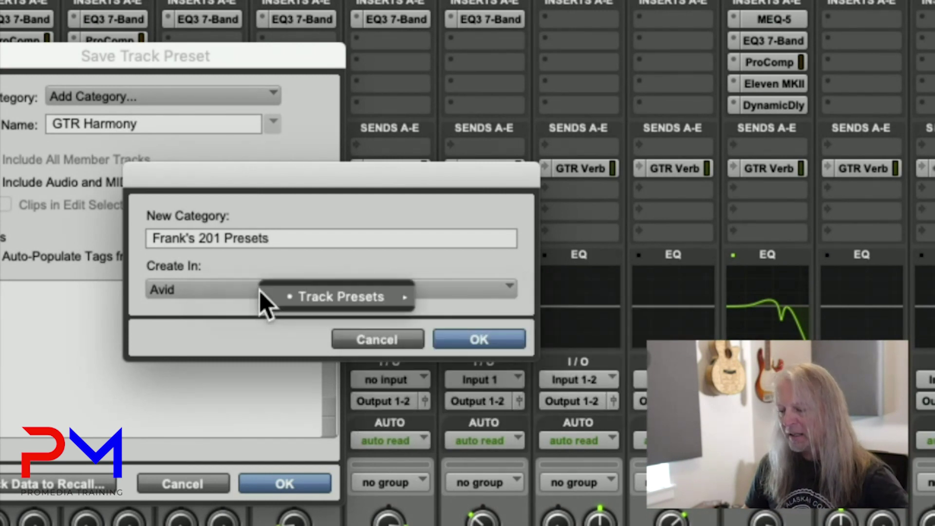
left_click(320, 296)
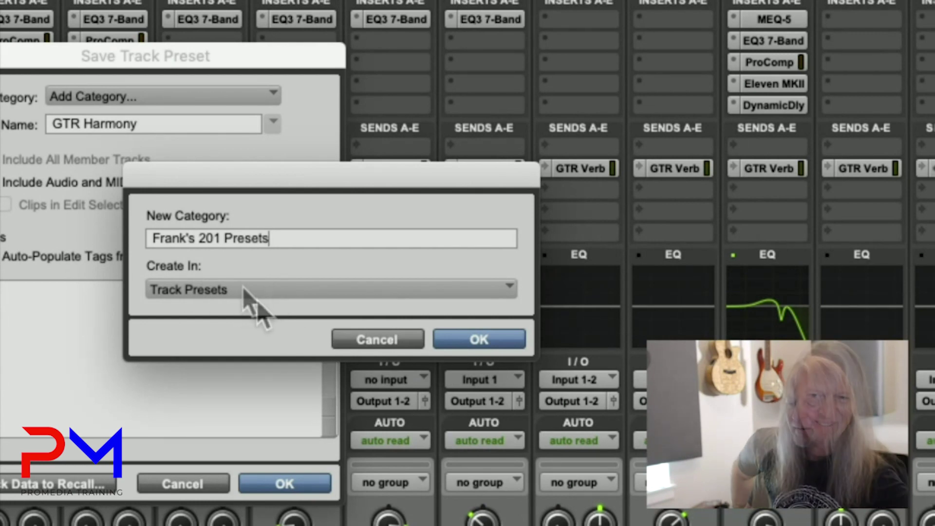
left_click(505, 345)
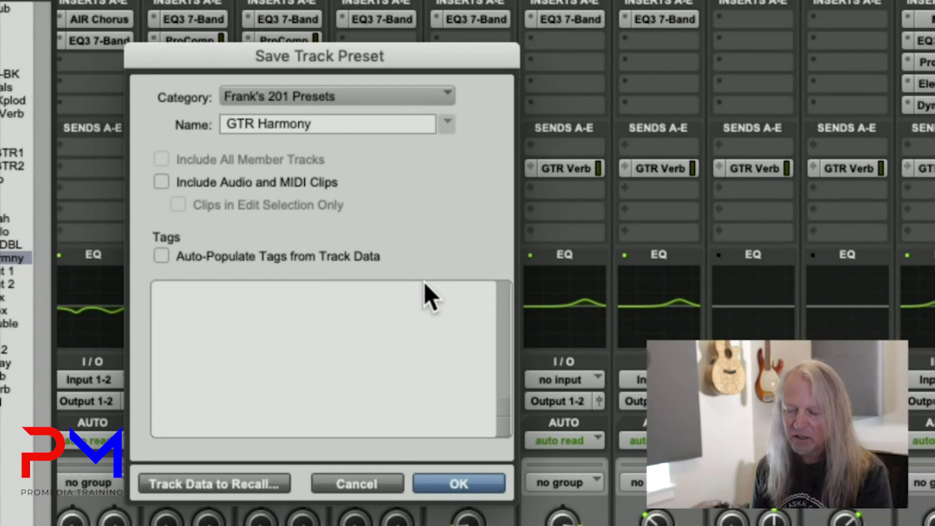
Name the track preset 'GTR Amp, with a leading apostrophe.
key("BackSpace")
key("BackSpace")
key("BackSpace")
key("BackSpace")
key("BackSpace")
key("BackSpace")
key("BackSpace")
key("BackSpace")
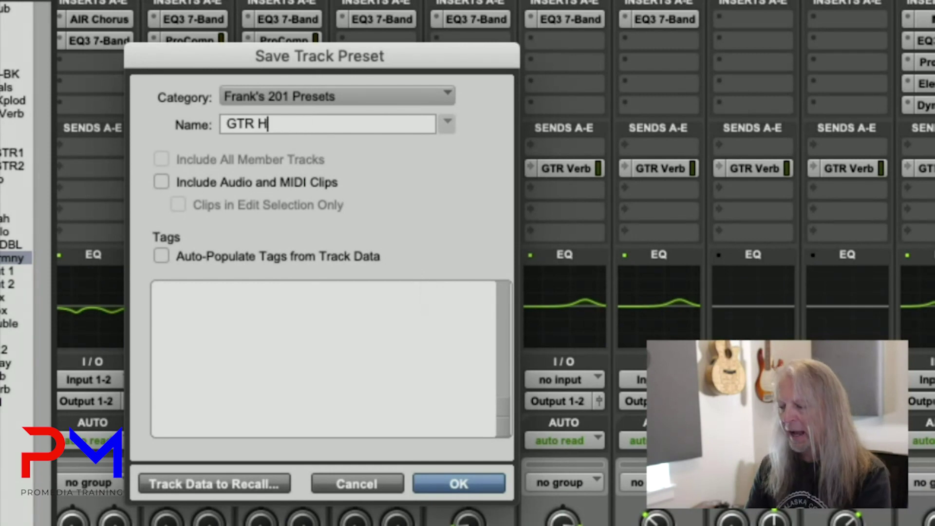
type("Soi")
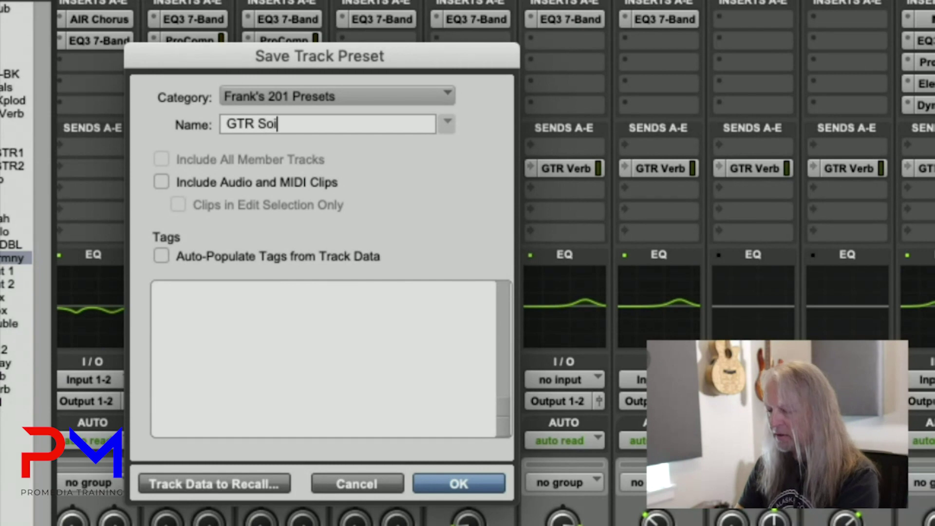
key("BackSpace")
key("BackSpace")
key("BackSpace")
type("Amp")
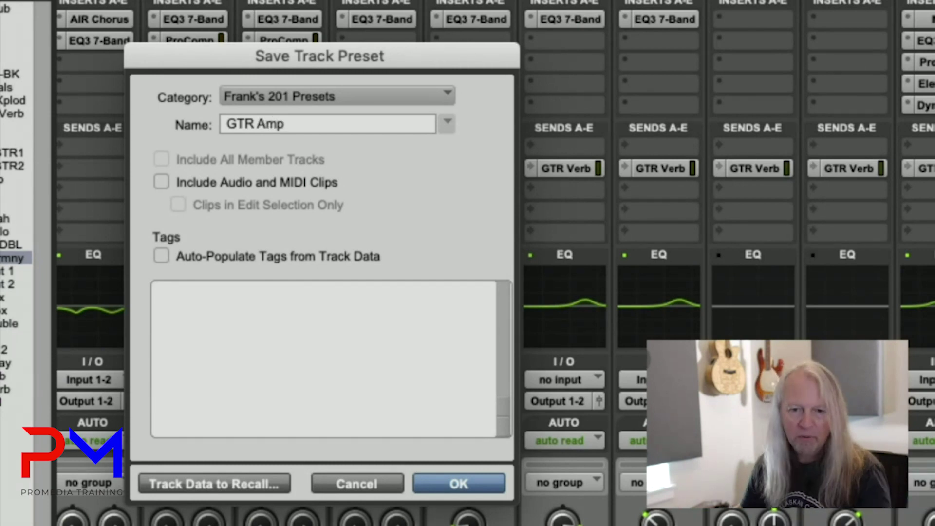
key("Up")
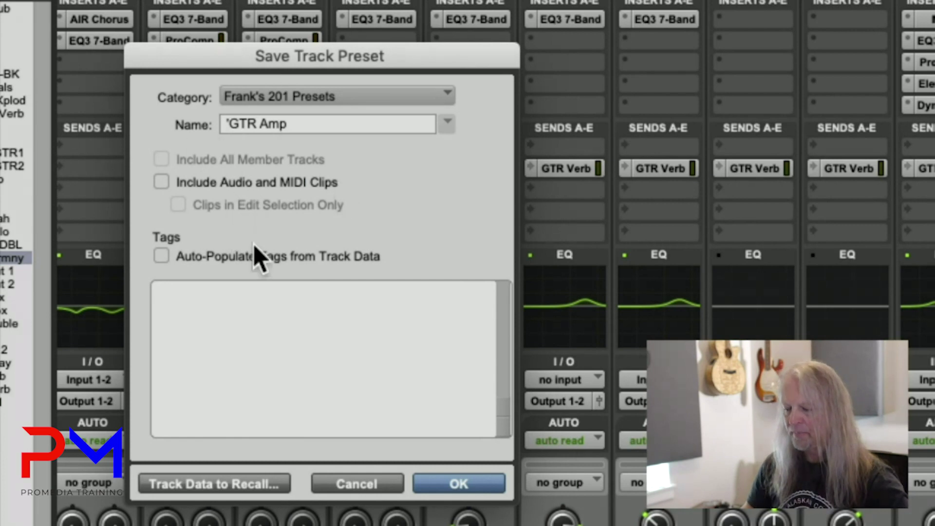
left_click(161, 257)
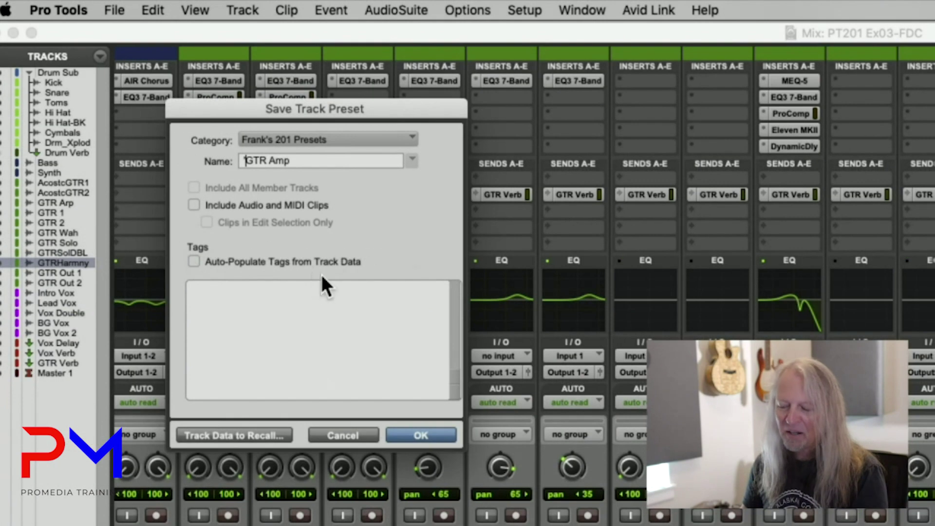
Tag the track preset with Guitar and Amp, and save it.
left_click(209, 297)
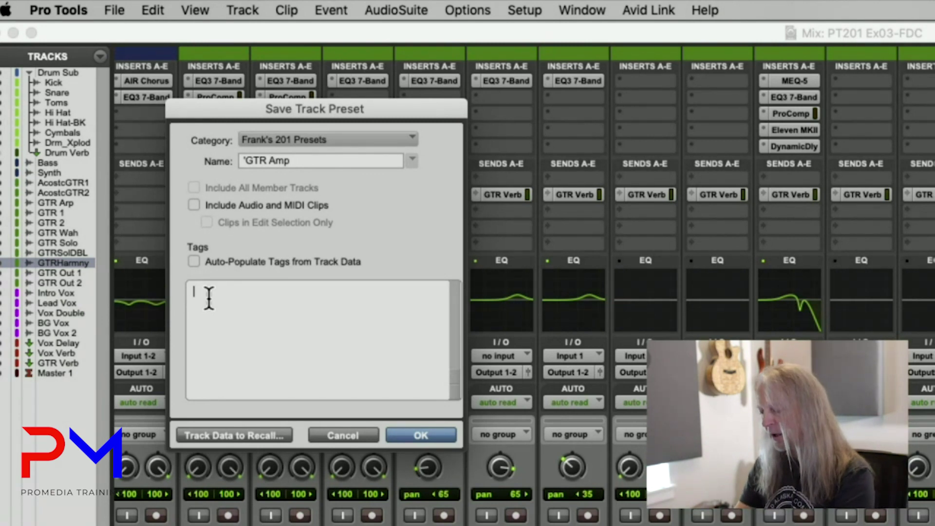
type("Guitar")
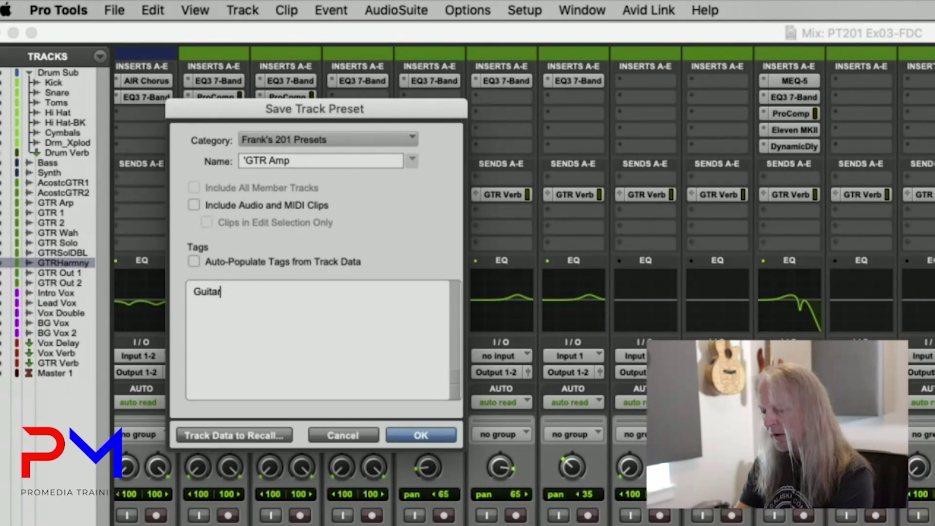
key("Return")
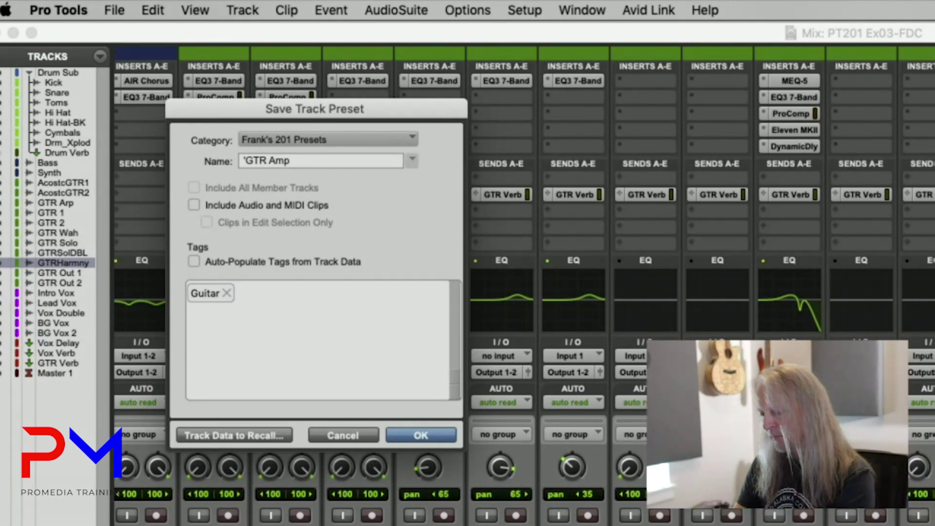
type("Amp")
key("Return")
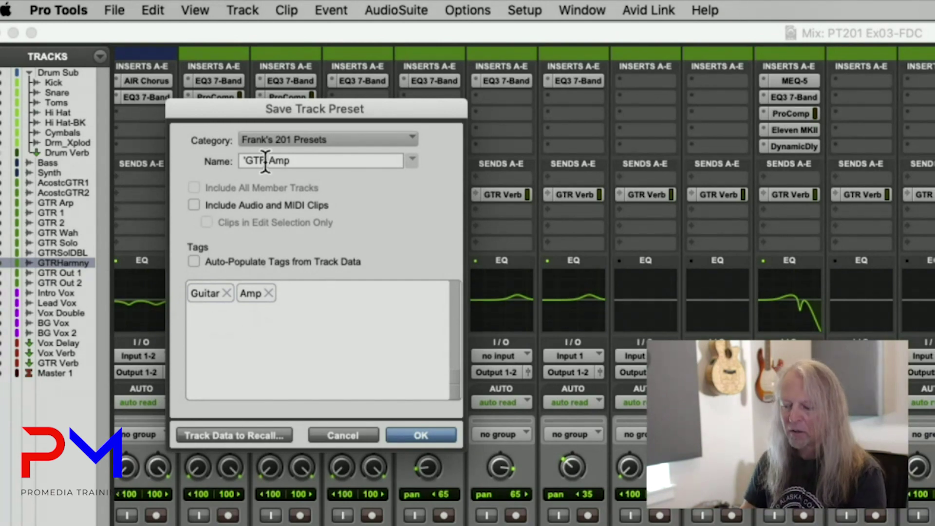
left_click(428, 435)
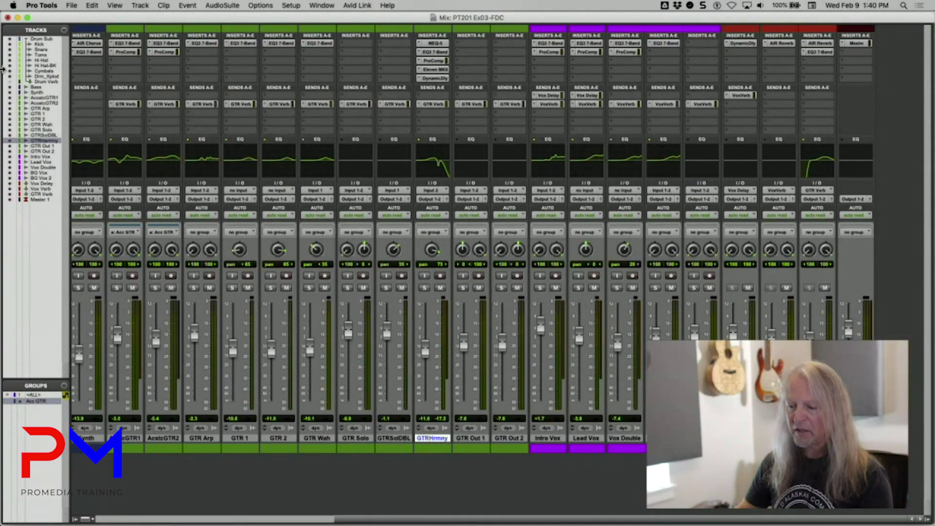
Hide all tracks and, in the Edit window, create one new track from the 'GTR Amp preset in the owner's 201 Presets category.
left_click(9, 40, "alt")
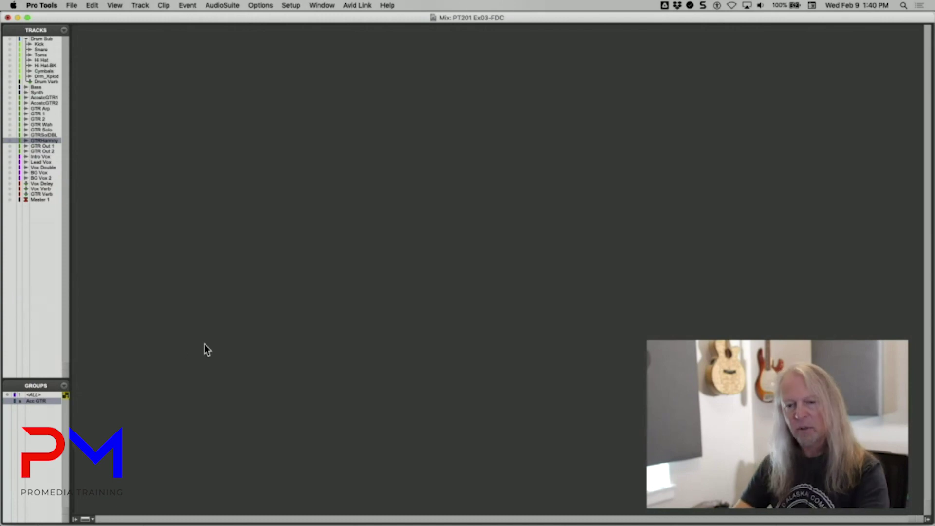
key("super+equal")
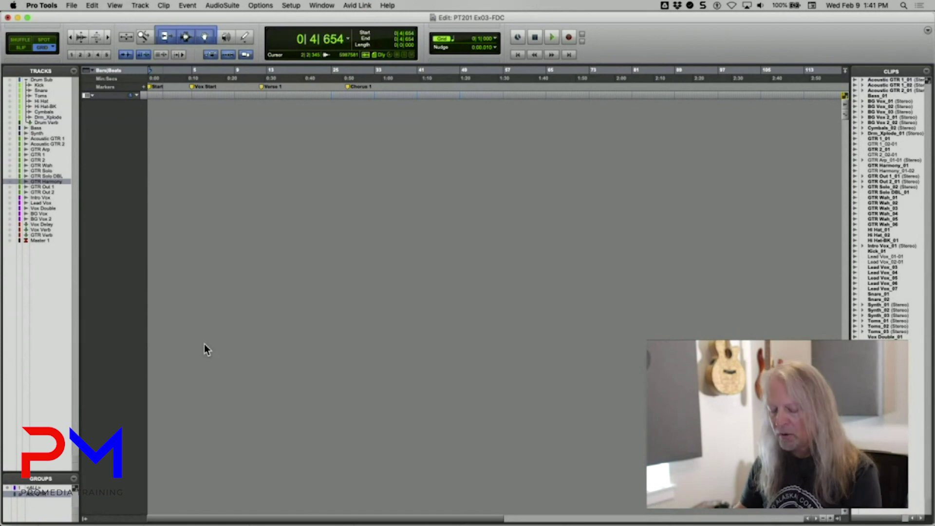
key("super+shift+n")
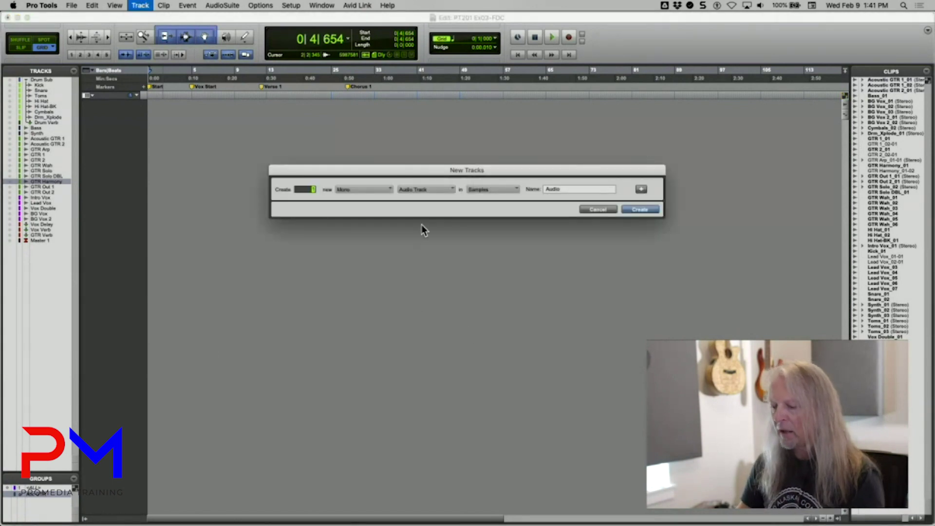
left_click(435, 189)
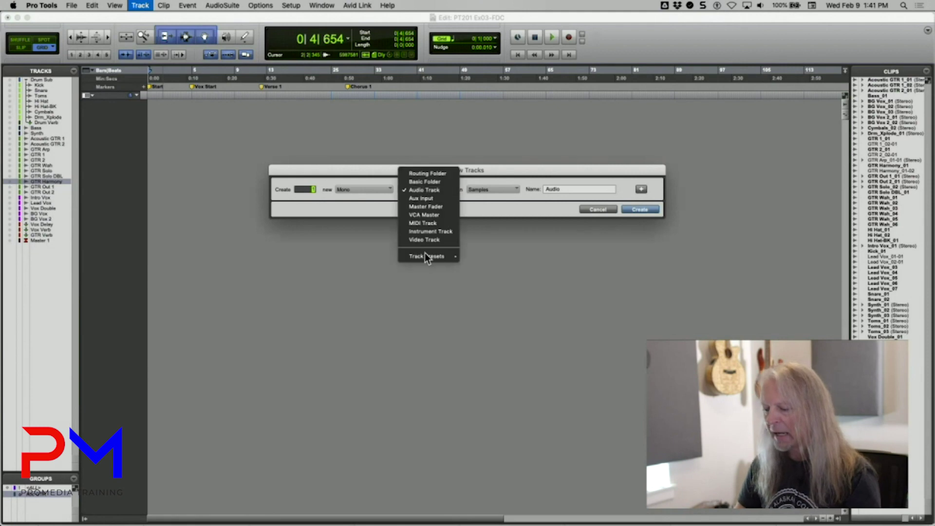
mouse_move(425, 258)
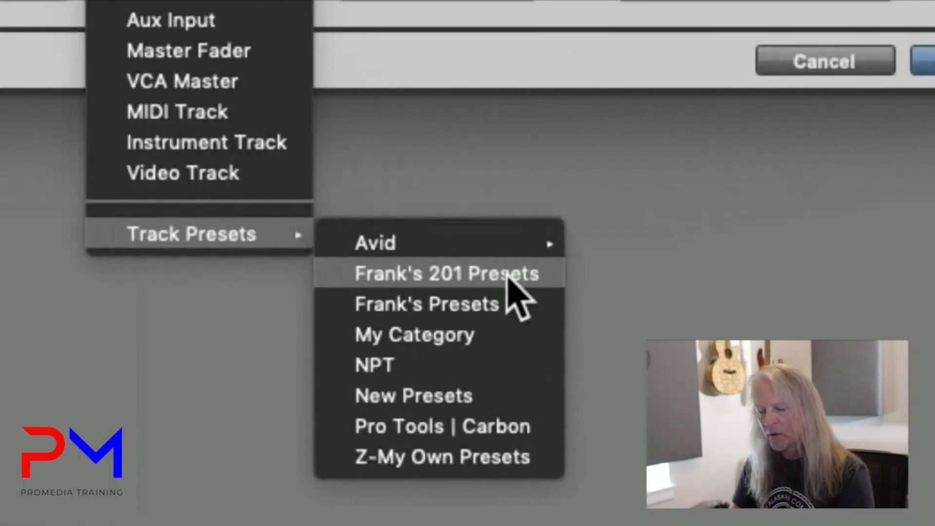
left_click(517, 275)
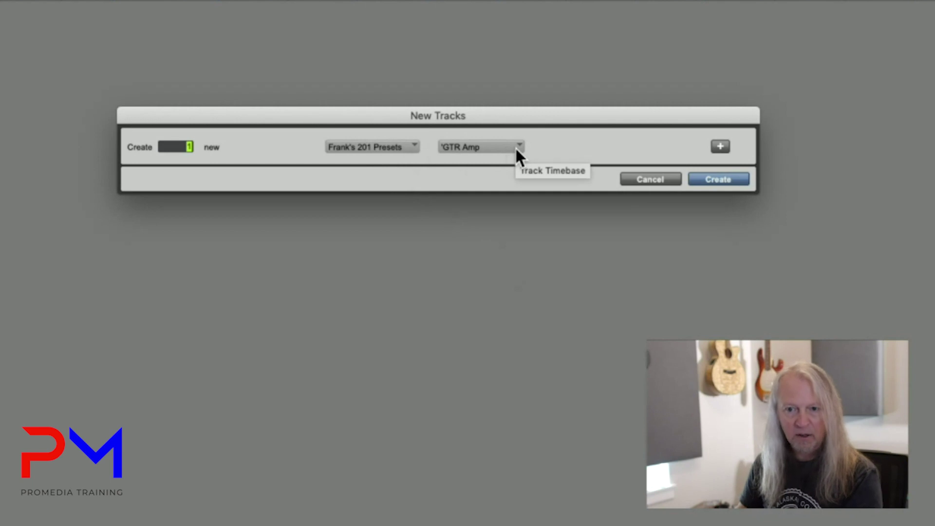
left_click(516, 149)
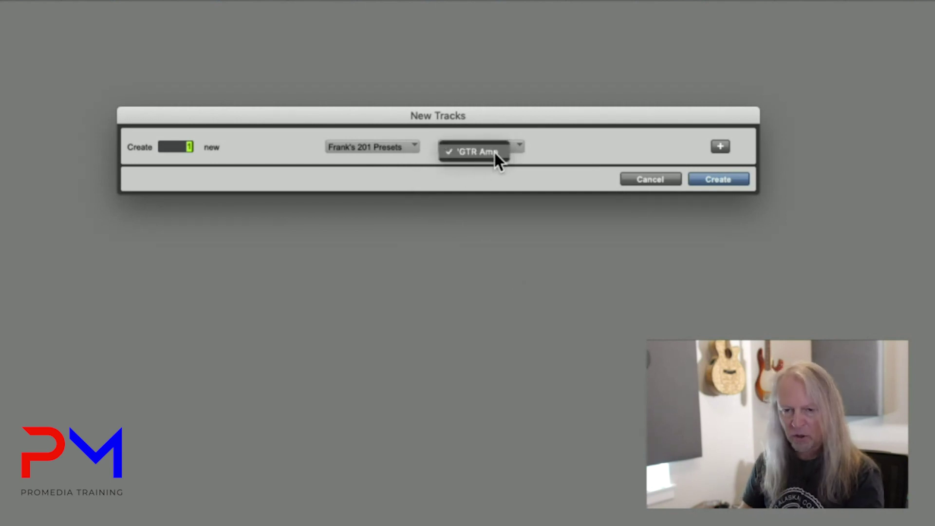
left_click(495, 153)
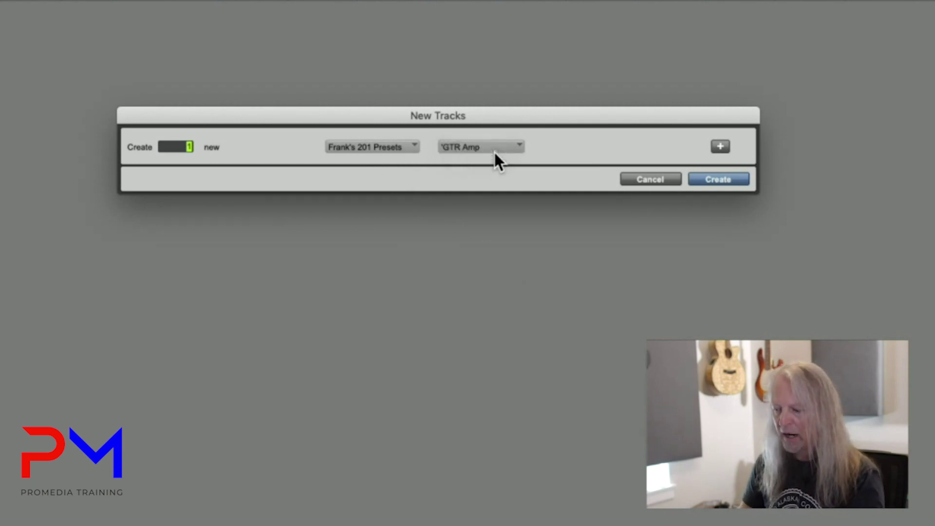
left_click(726, 179)
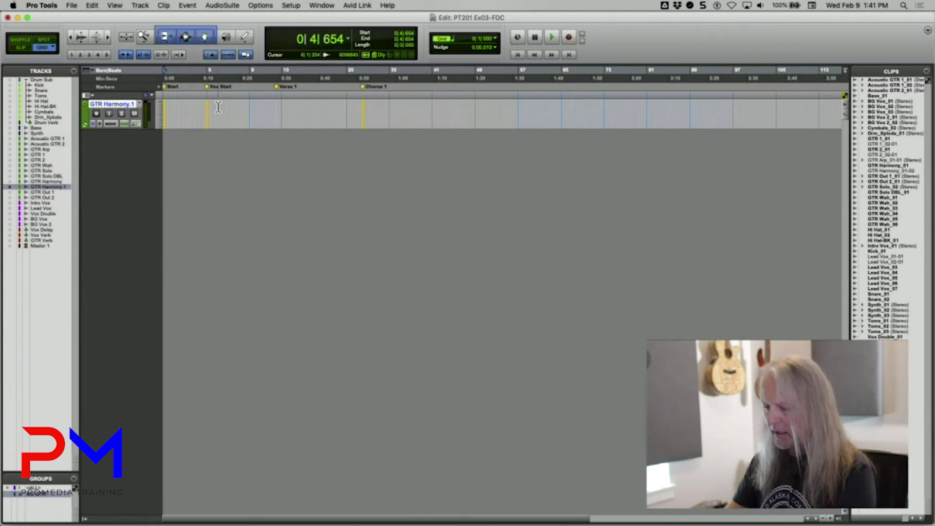
Show all tracks again in the Mix window and compare the new track's inserts with those of GTR Harmony.
key("super+equal")
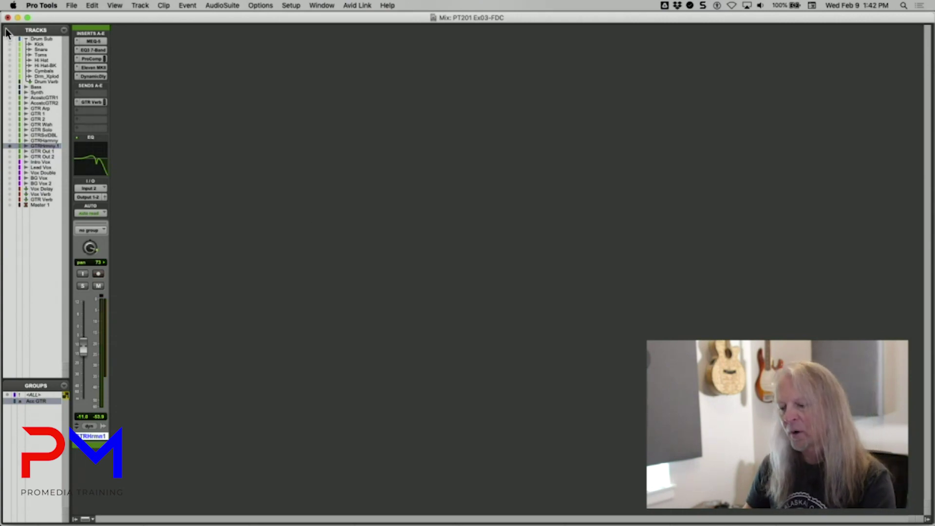
left_click(9, 141, "alt")
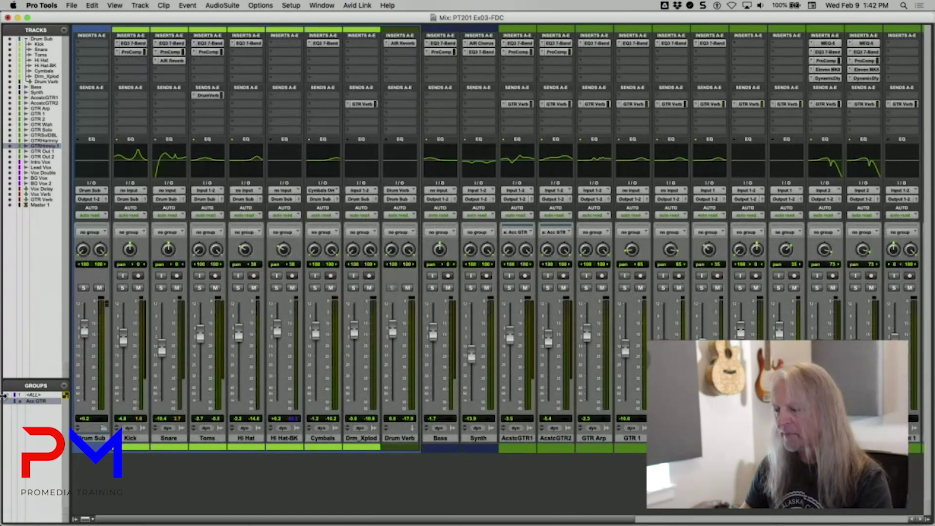
scroll(454, 404, "right", 6)
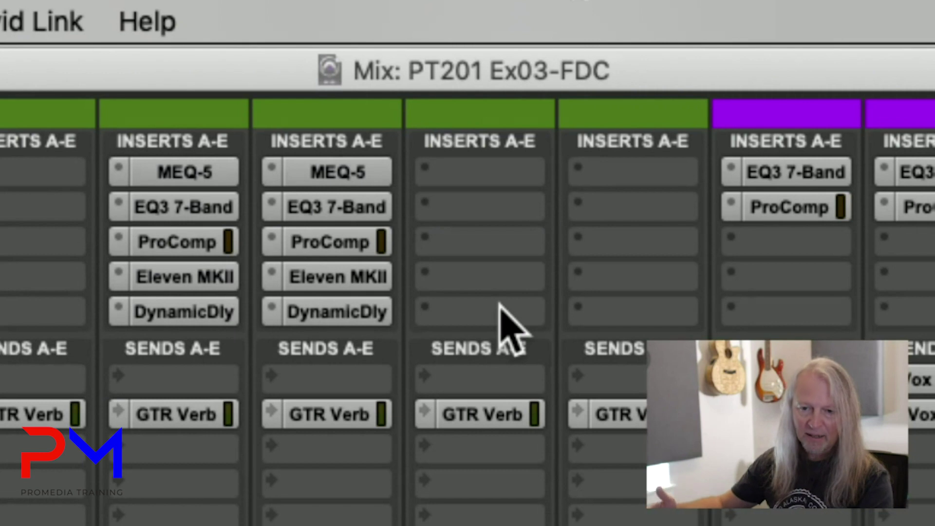
Recall the inserts of the 'GTR Amp preset from the owner's 201 Presets category onto the GTR Out 1 track.
left_click(431, 168)
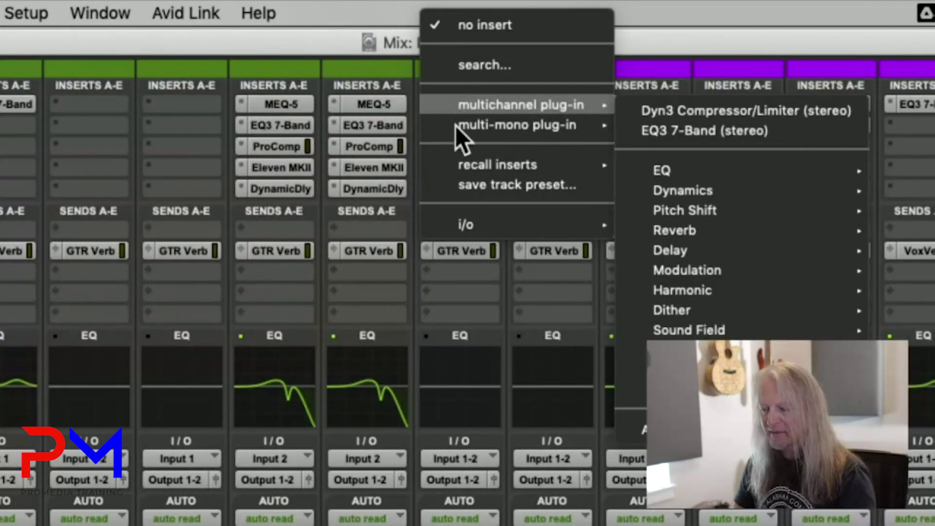
mouse_move(482, 163)
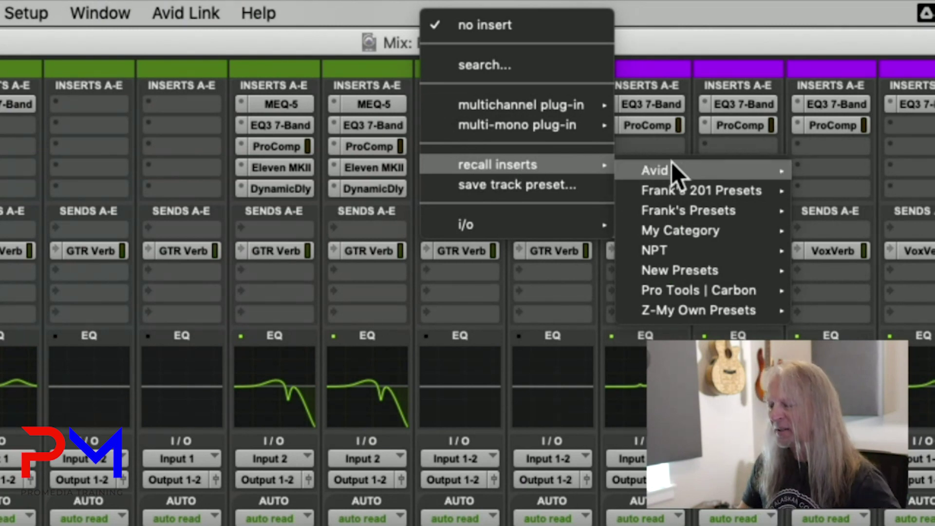
mouse_move(694, 192)
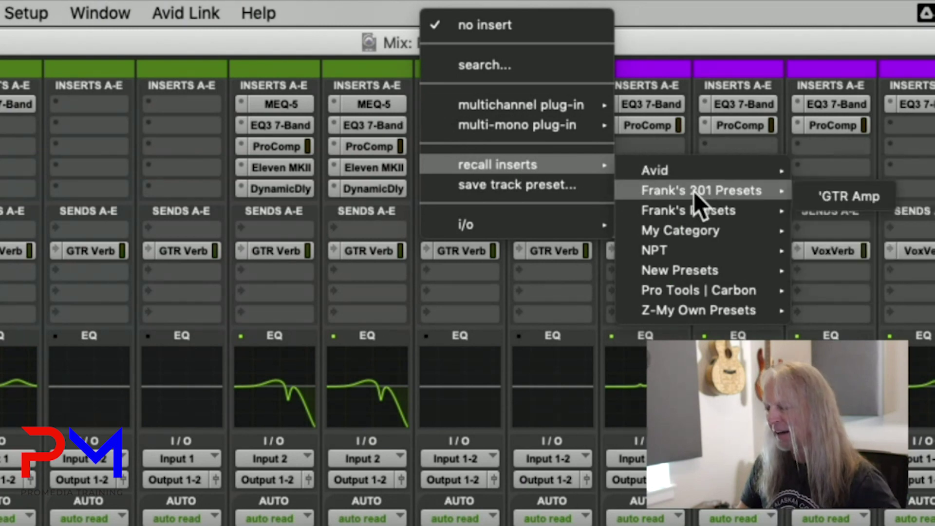
left_click(866, 203)
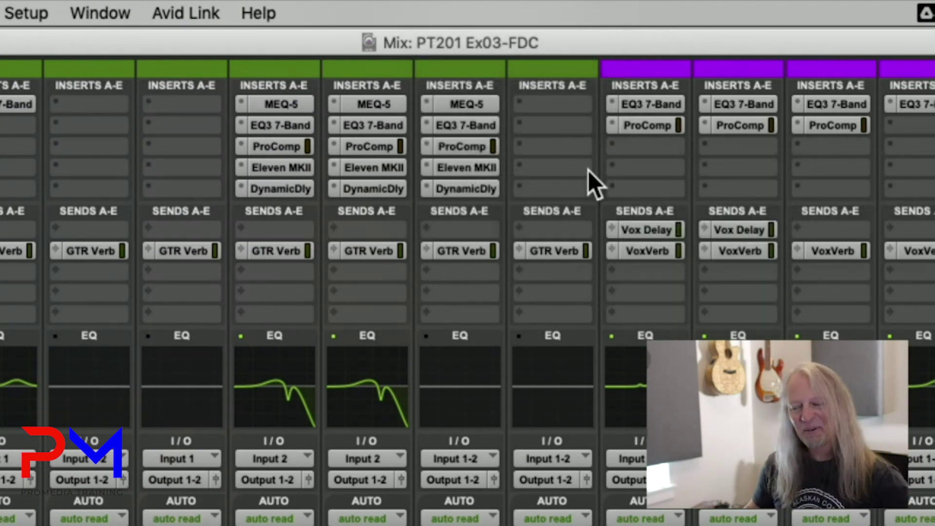